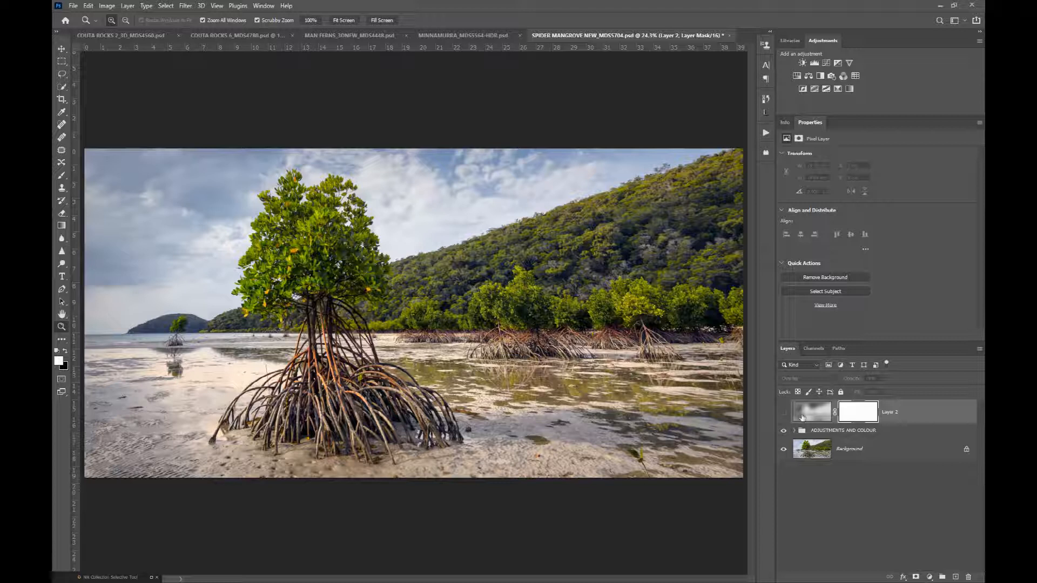
- Compare the mangrove image with and without the blurred overlay layer, and delete that layer
click(784, 414)
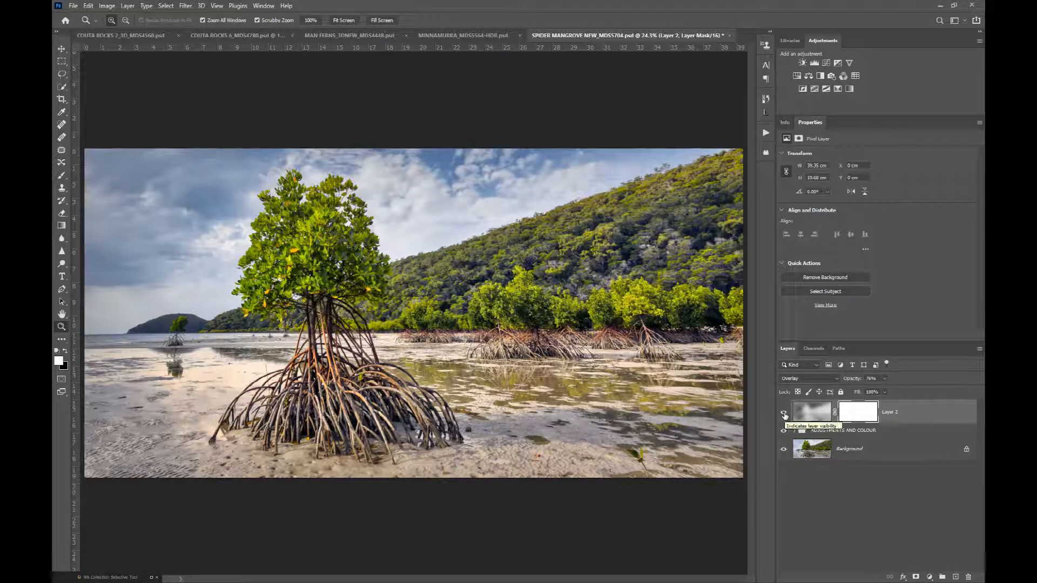
click(784, 414)
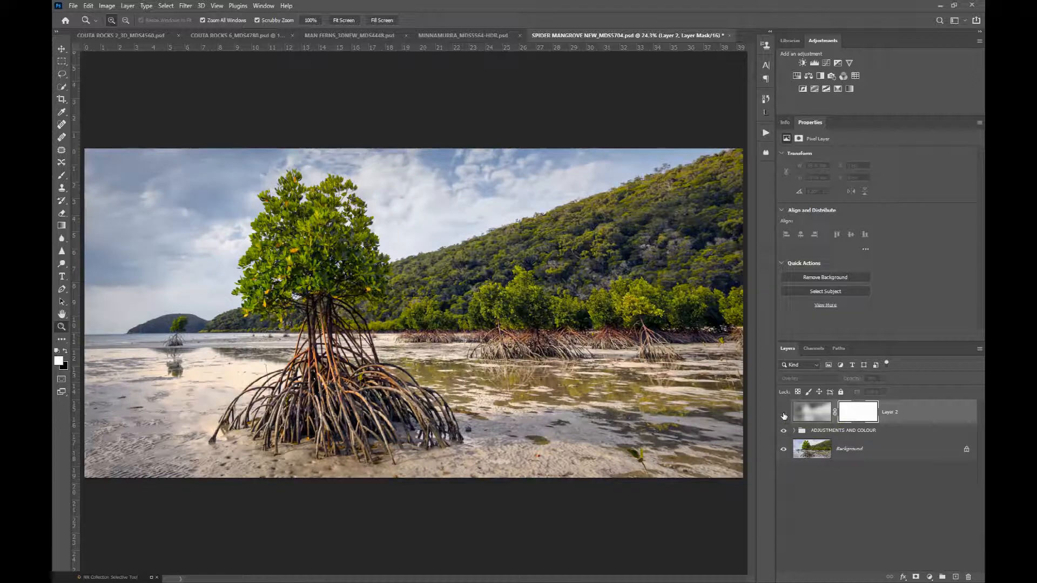
click(784, 414)
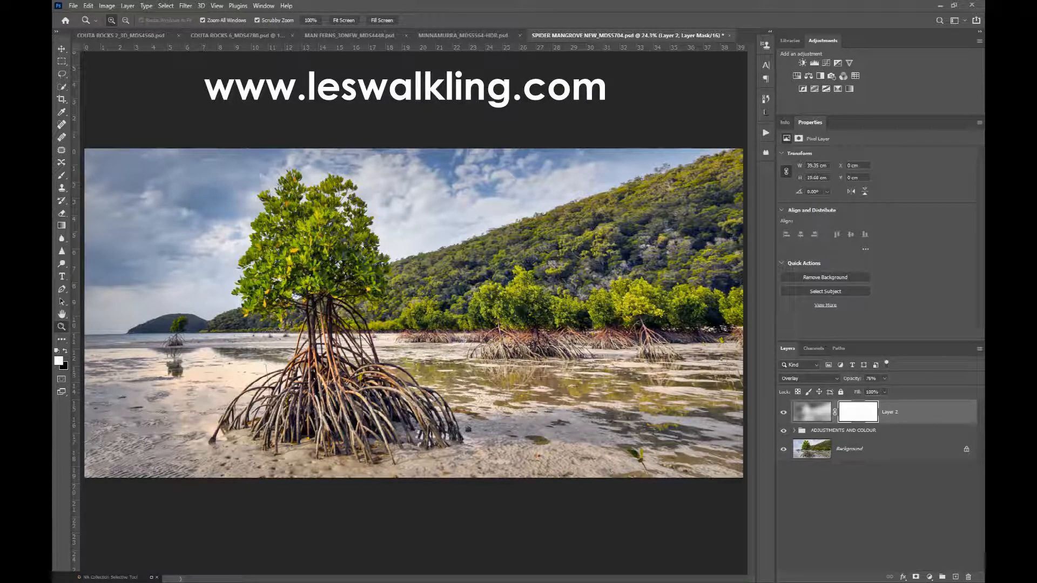
drag(940, 420, 968, 577)
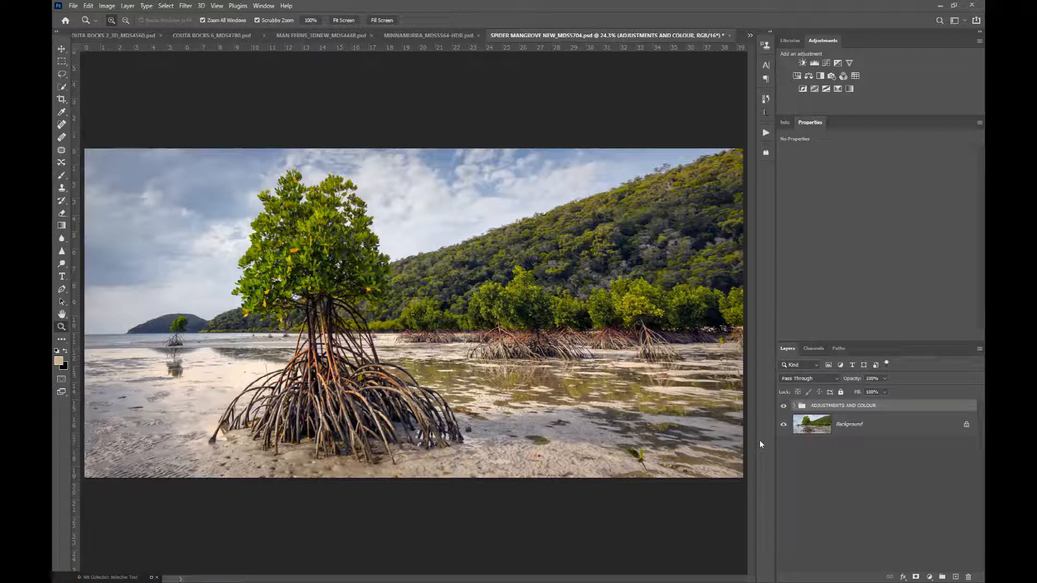
- Check the image without the ADJUSTMENTS AND COLOUR group, and stamp all visible layers into a new top layer
click(782, 407)
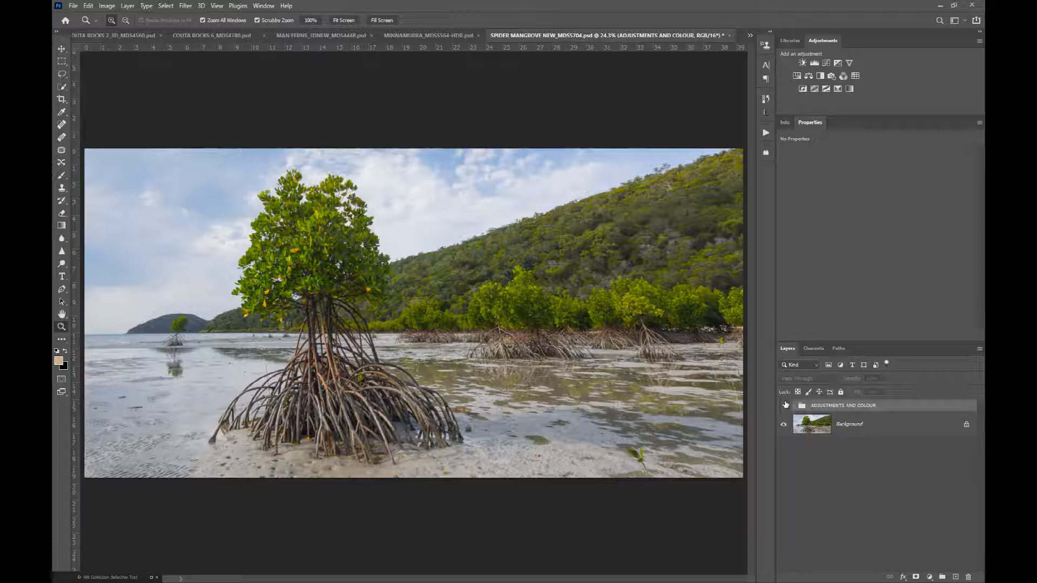
click(783, 406)
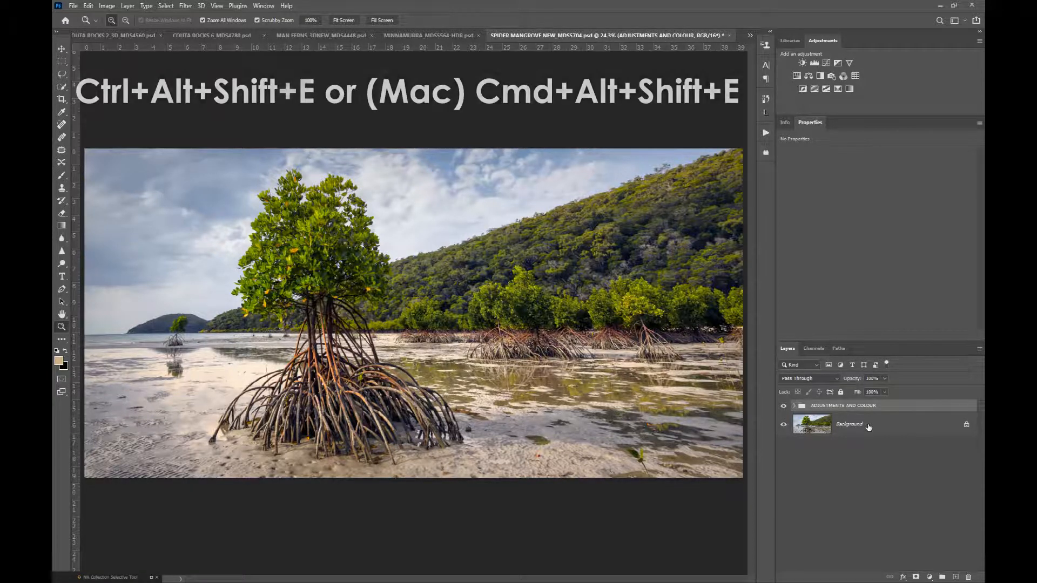
key(ctrl+shift+alt+e)
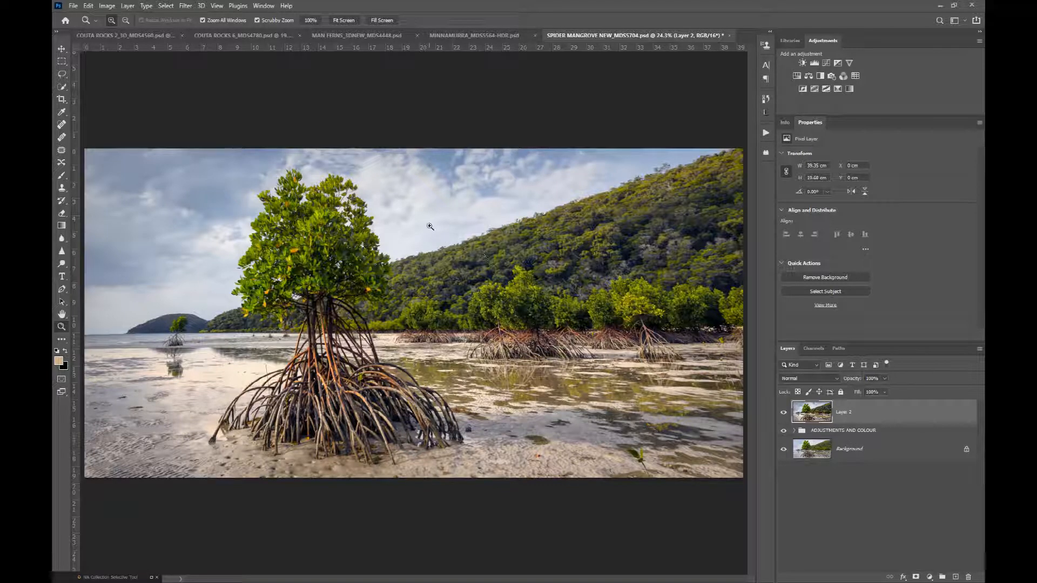
- Desaturate the stamped layer and invert its tones
click(107, 6)
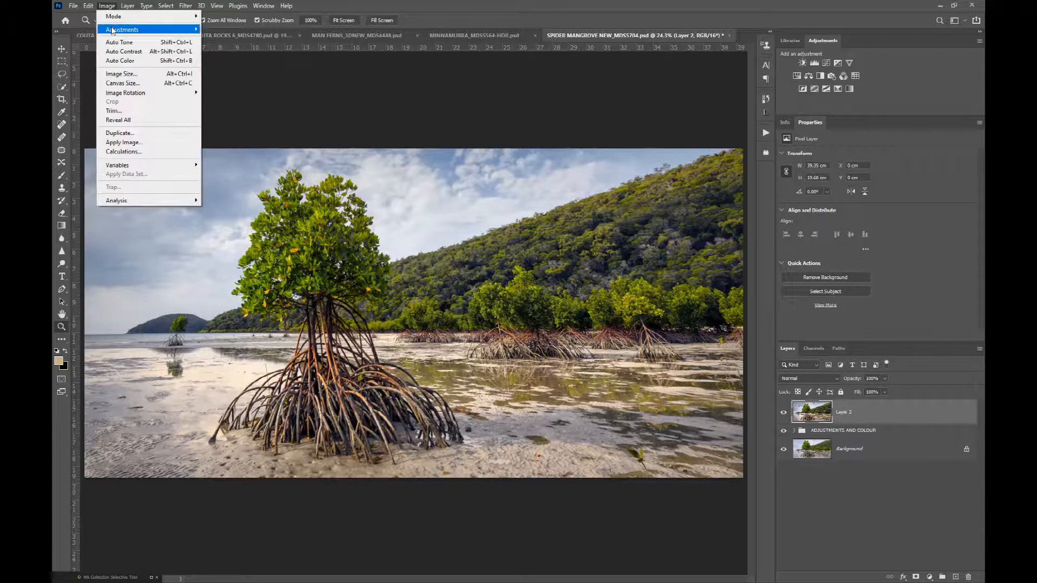
mouse_move(113, 30)
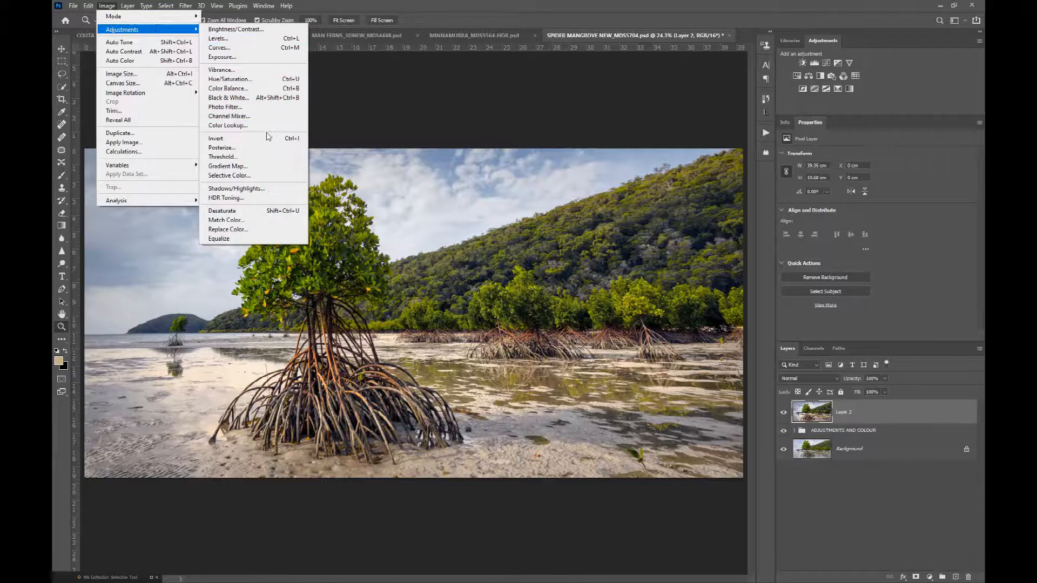
click(256, 214)
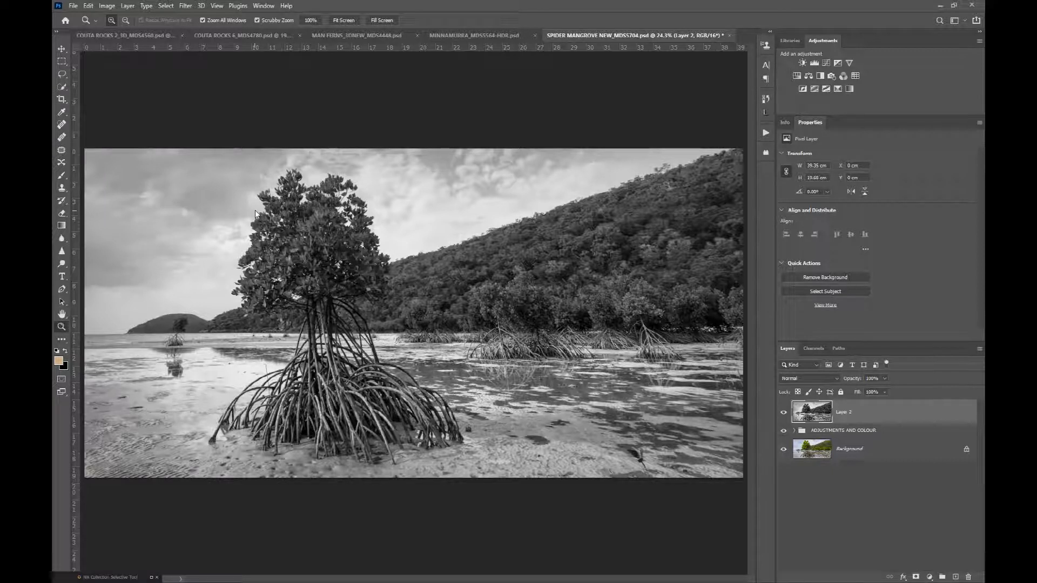
click(107, 6)
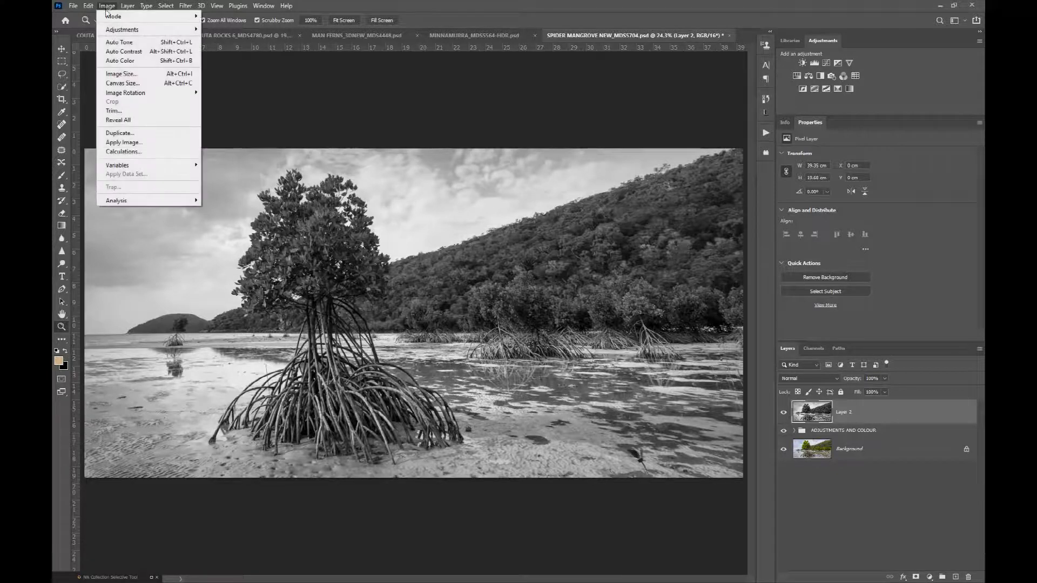
mouse_move(157, 30)
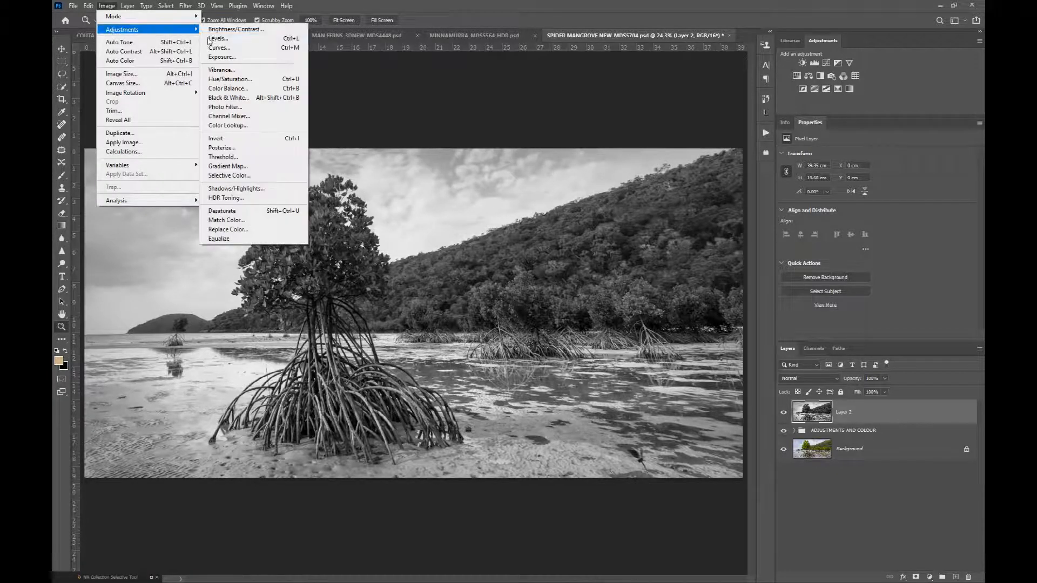
click(276, 139)
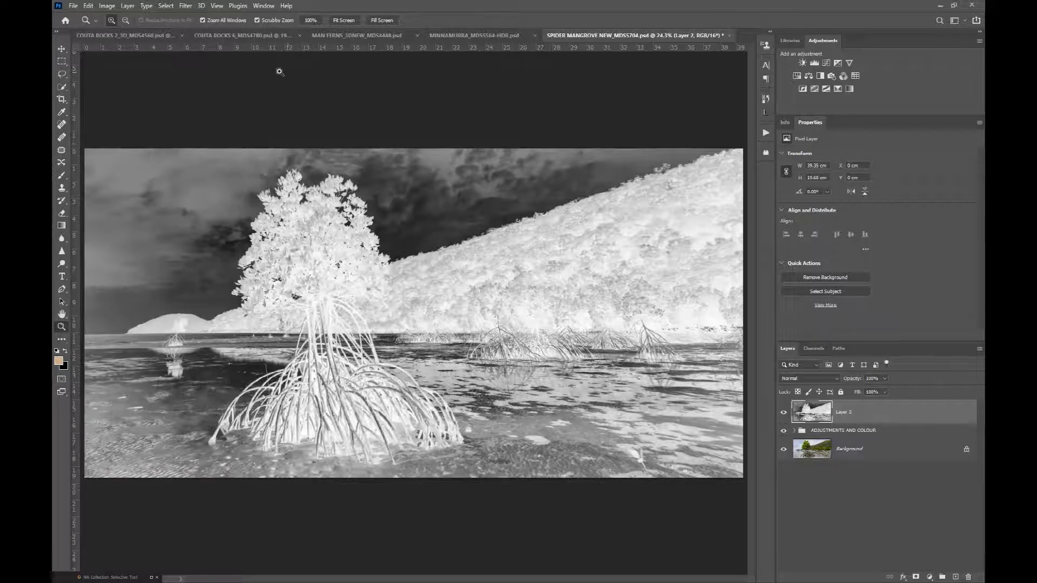
- Apply a Gaussian Blur with a 250-pixel radius to the inverted black-and-white layer
click(187, 6)
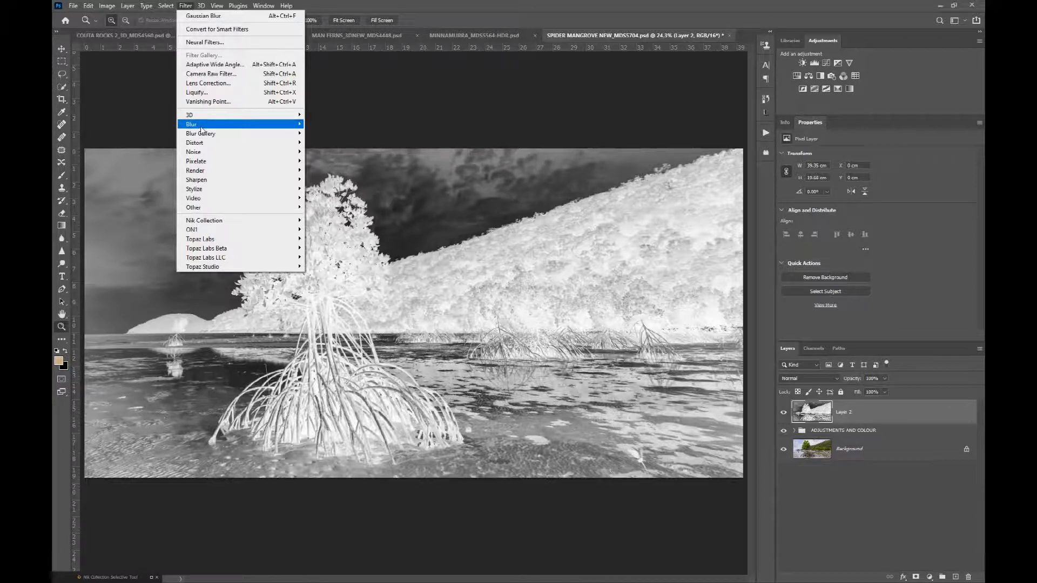
mouse_move(201, 130)
click(335, 162)
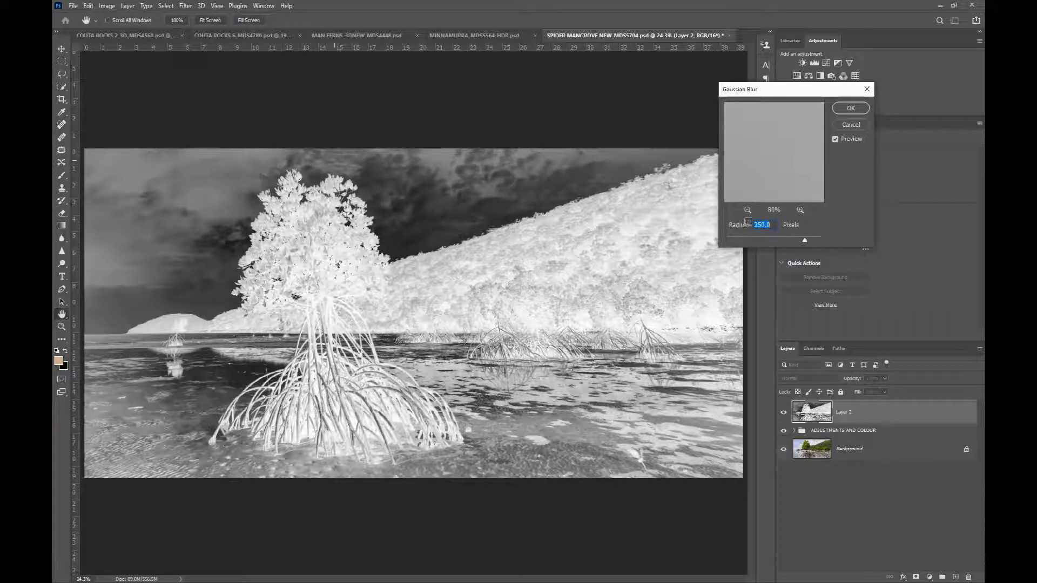
click(850, 109)
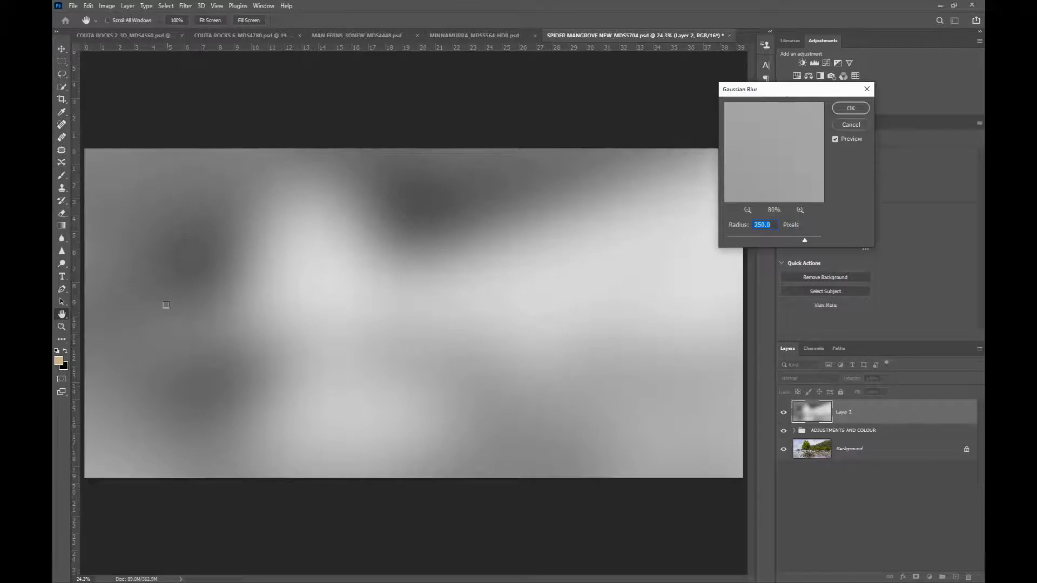
click(849, 109)
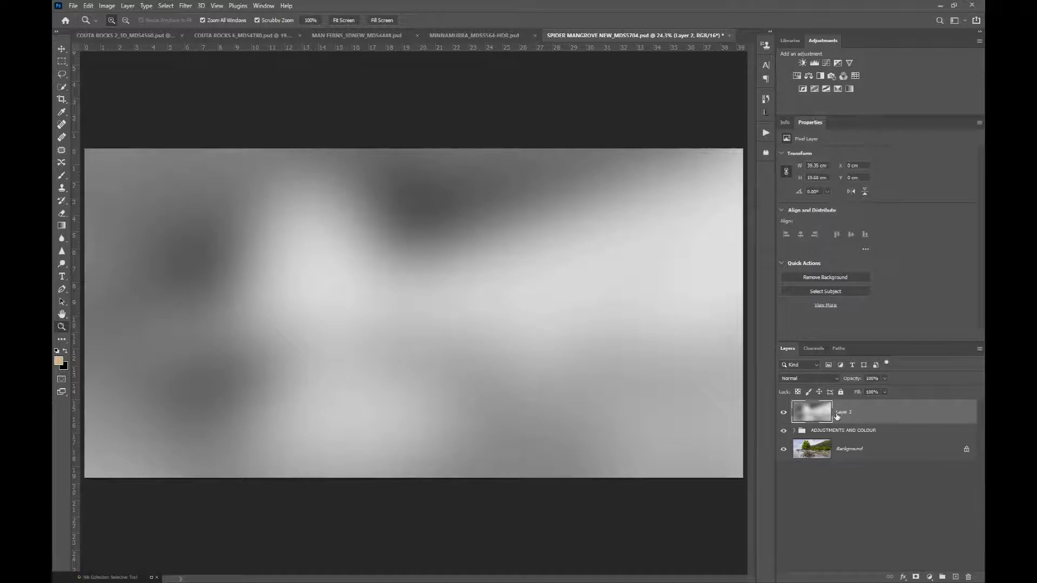
- Set the blurred layer's blend mode to Overlay and compare the image with and without it
click(803, 379)
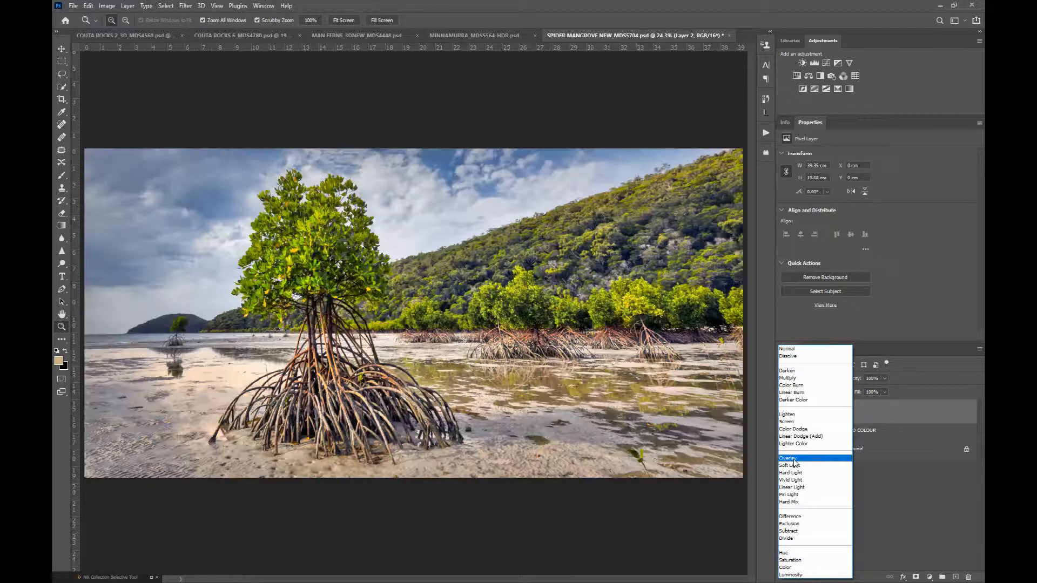
click(793, 459)
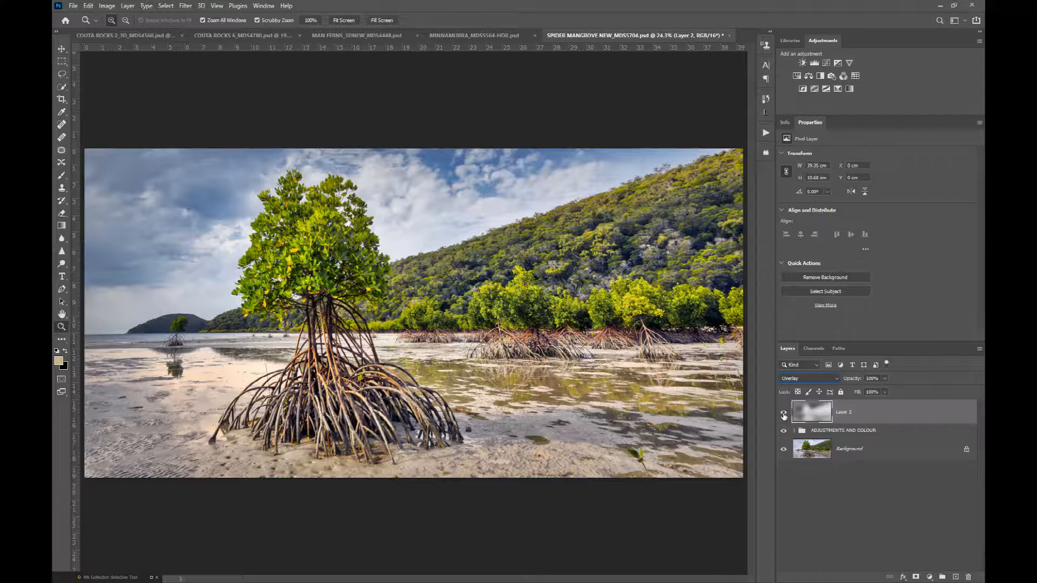
click(783, 415)
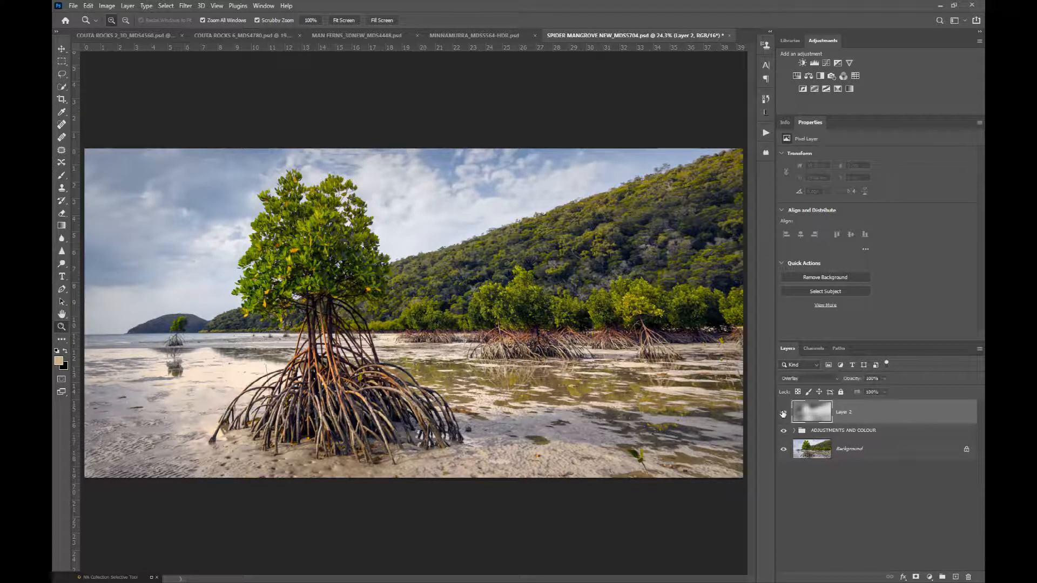
click(783, 413)
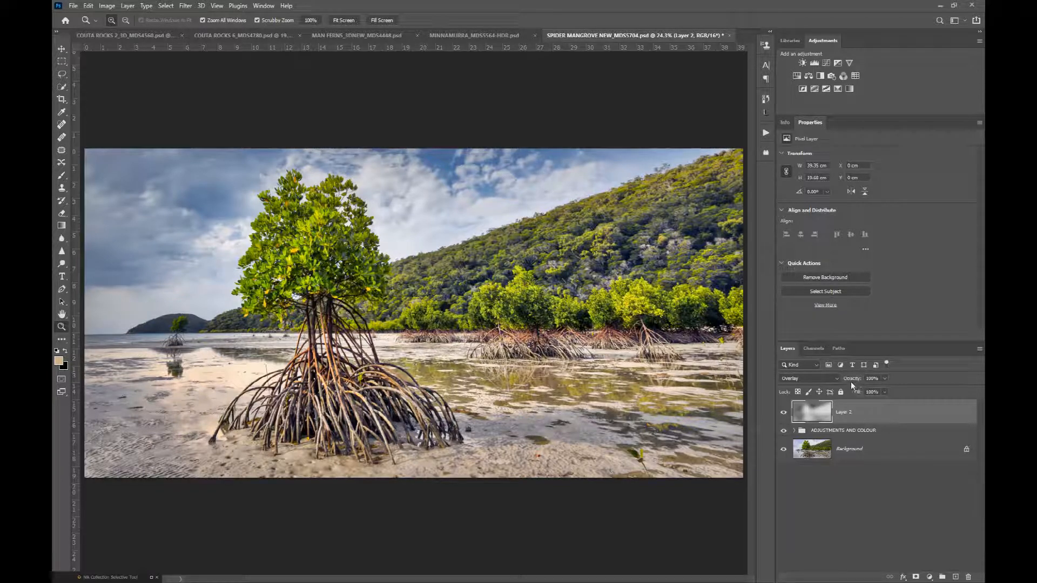
- Lower the overlay layer's opacity to about 62% and compare the image with and without it
drag(855, 379, 839, 382)
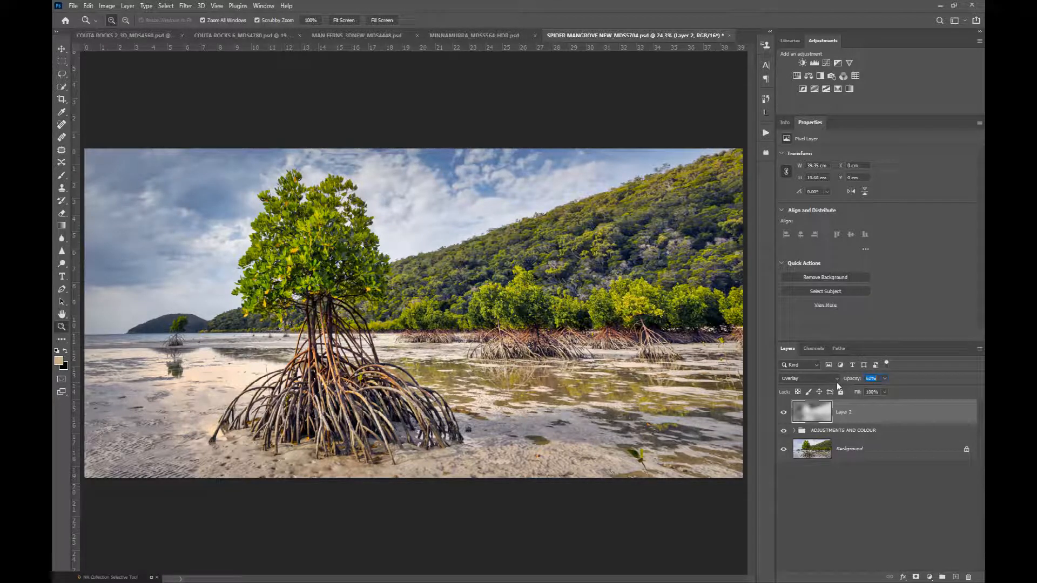
click(815, 407)
click(784, 414)
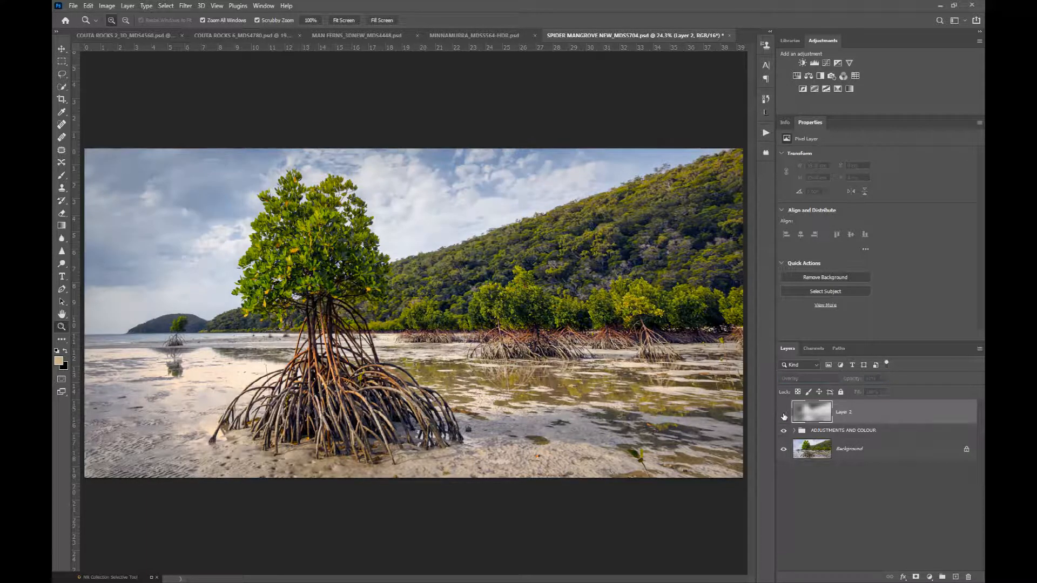
click(783, 414)
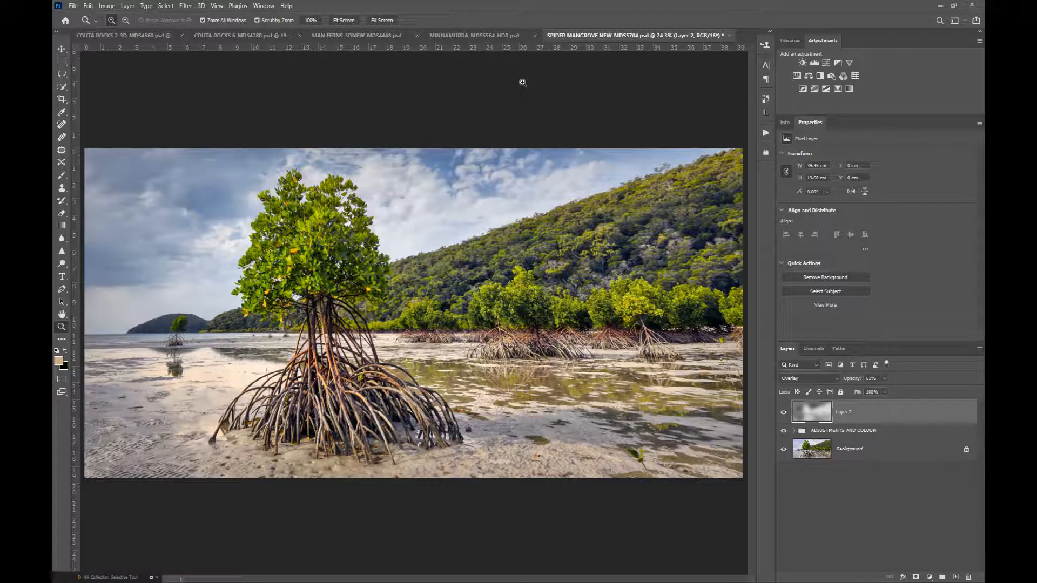
- In the MINNAMURRA image, fitted to the screen, show the blurred overlay layer and fine-tune its opacity
click(466, 34)
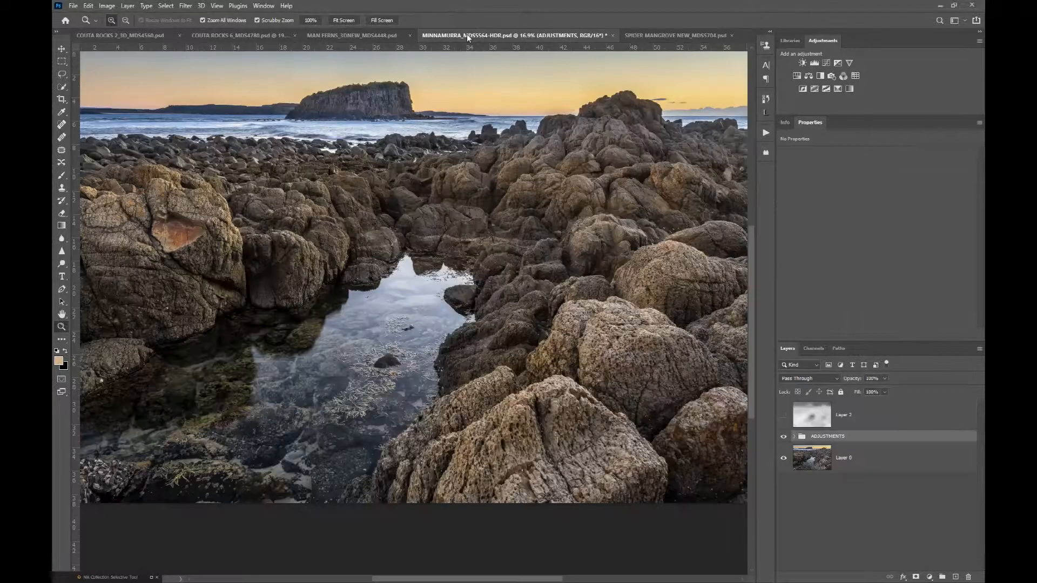
click(334, 20)
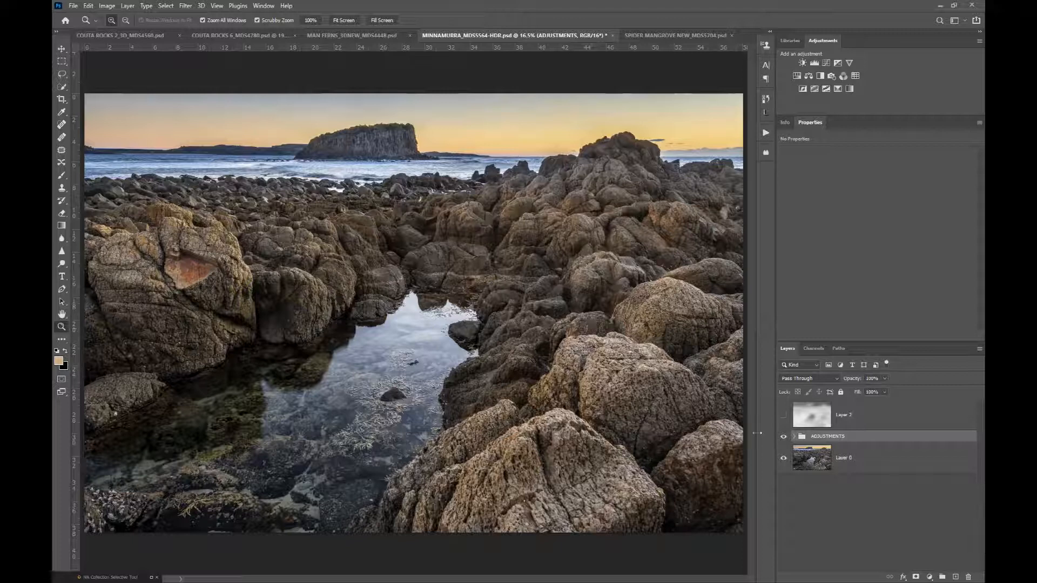
click(823, 421)
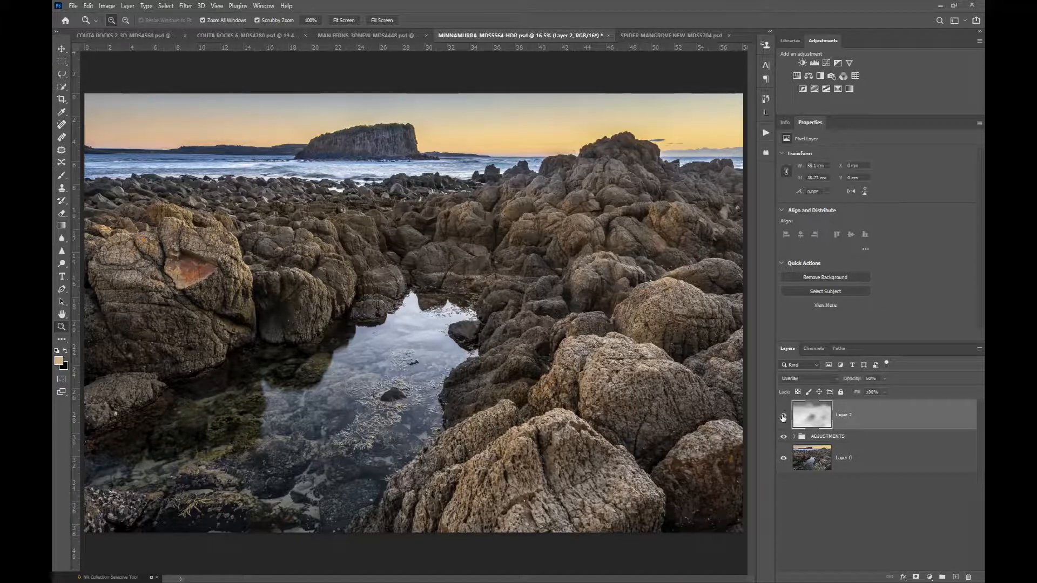
click(783, 418)
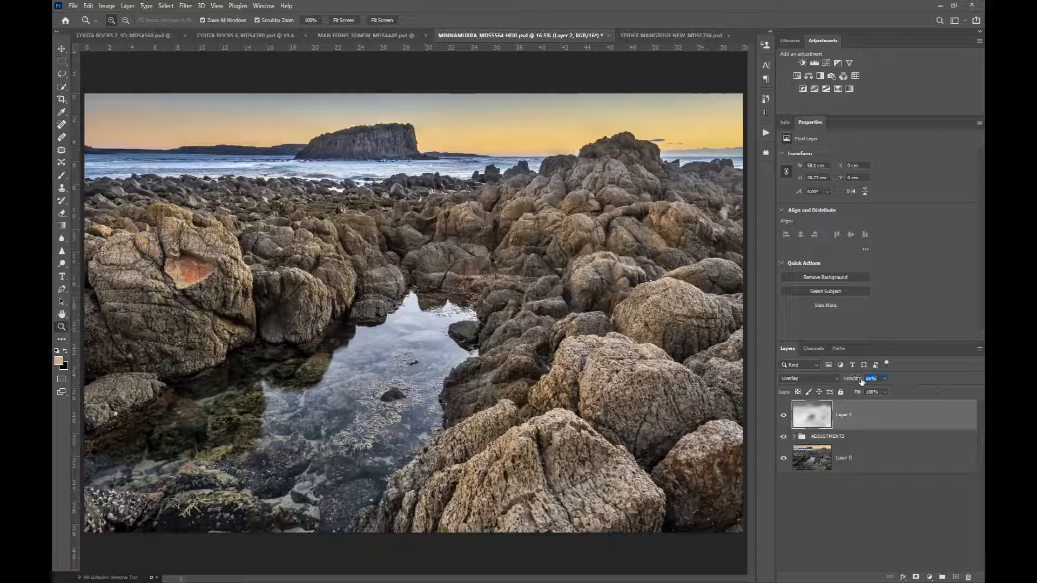
mouse_move(862, 380)
mouse_down()
mouse_move(874, 380)
mouse_move(857, 380)
mouse_up()
- In the MAN FERNS image, fitted to the screen, compare the picture with and without the blurred Layer 1
click(372, 39)
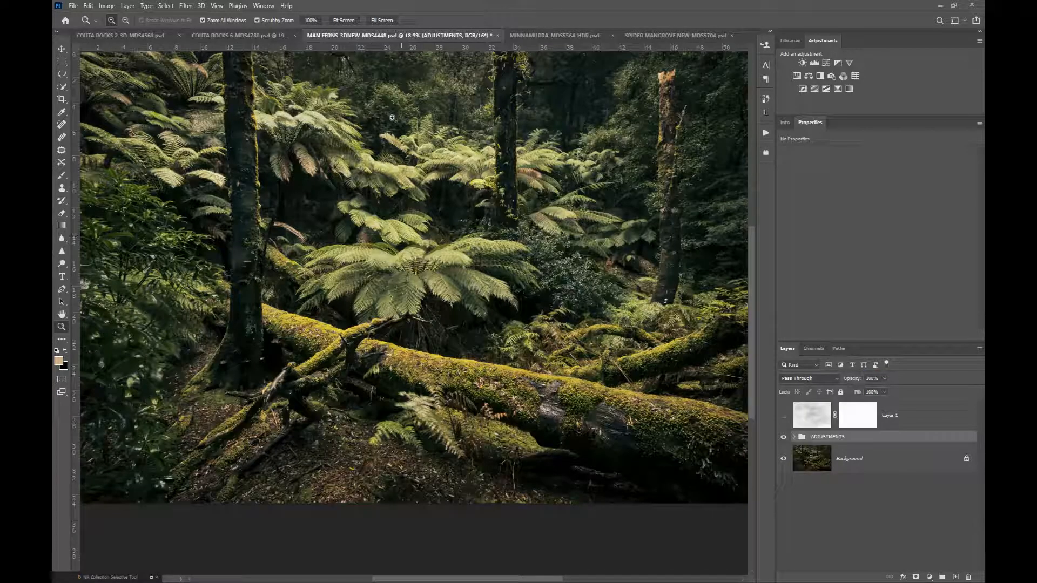
click(342, 20)
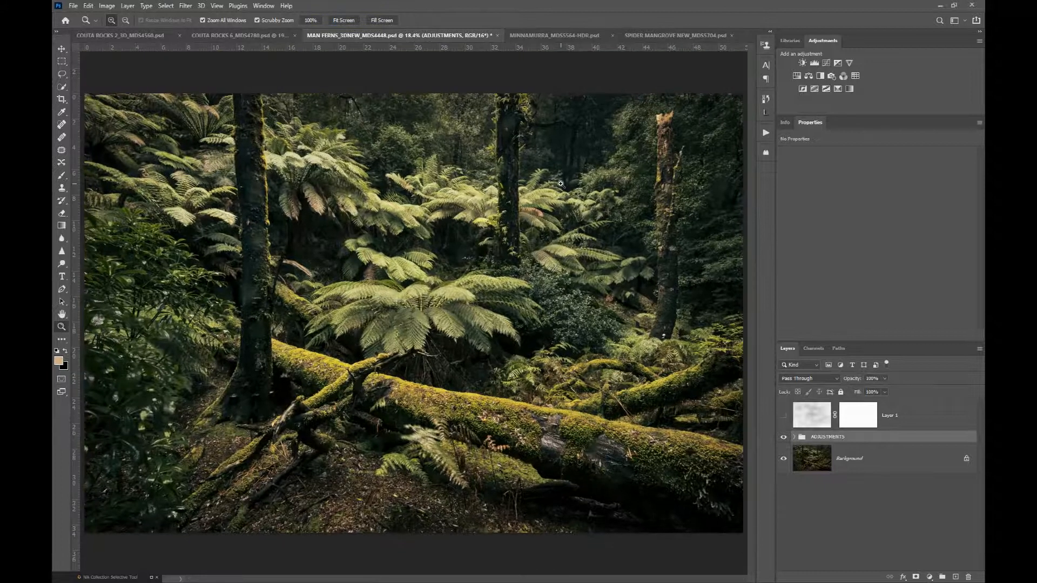
click(784, 417)
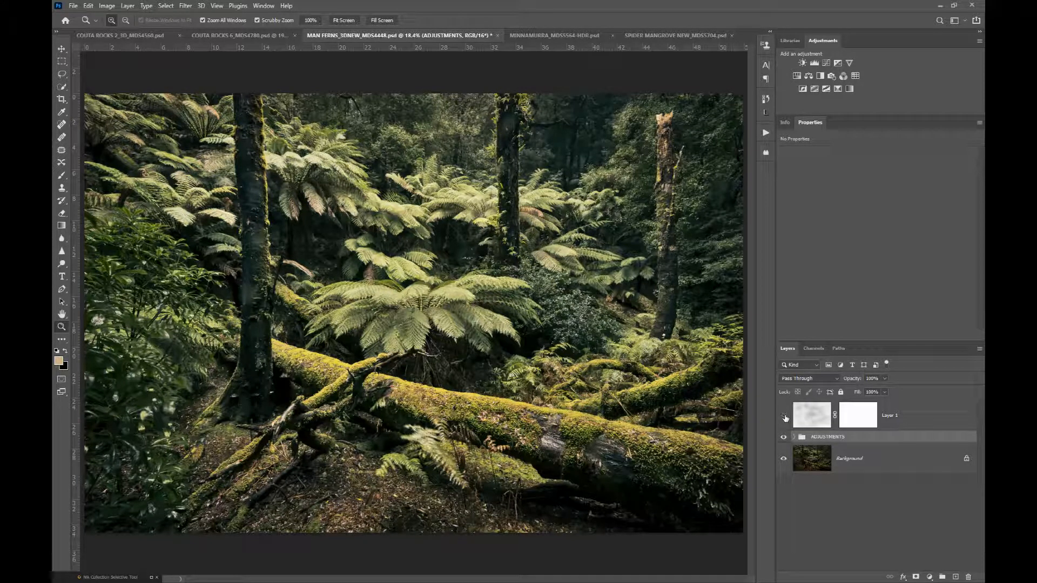
click(784, 417)
click(784, 416)
- In the COUTA ROCKS 6 image, fitted to the screen, show the masked overlay layer and set its opacity to 34%
click(240, 35)
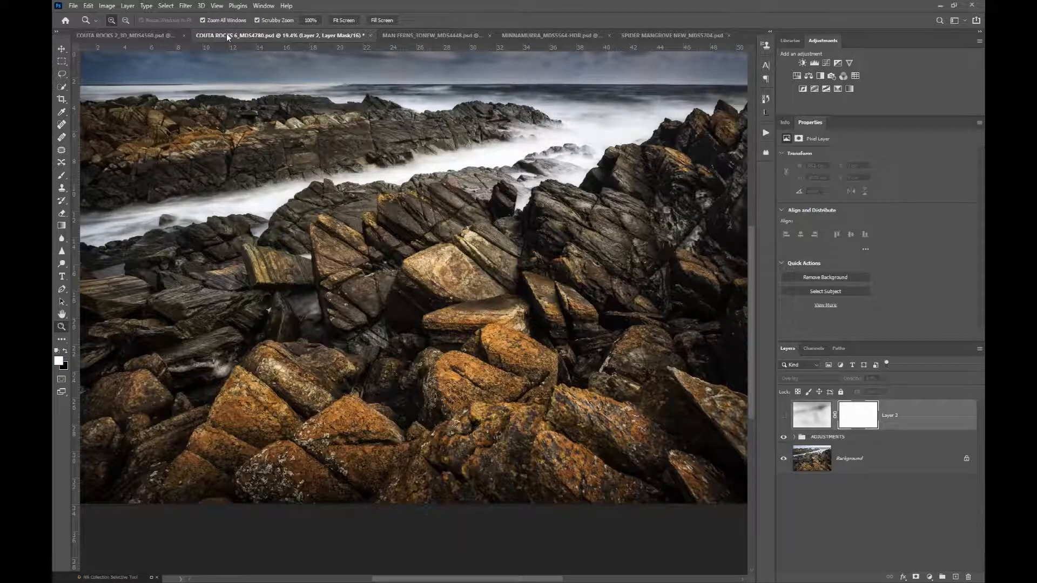
click(344, 20)
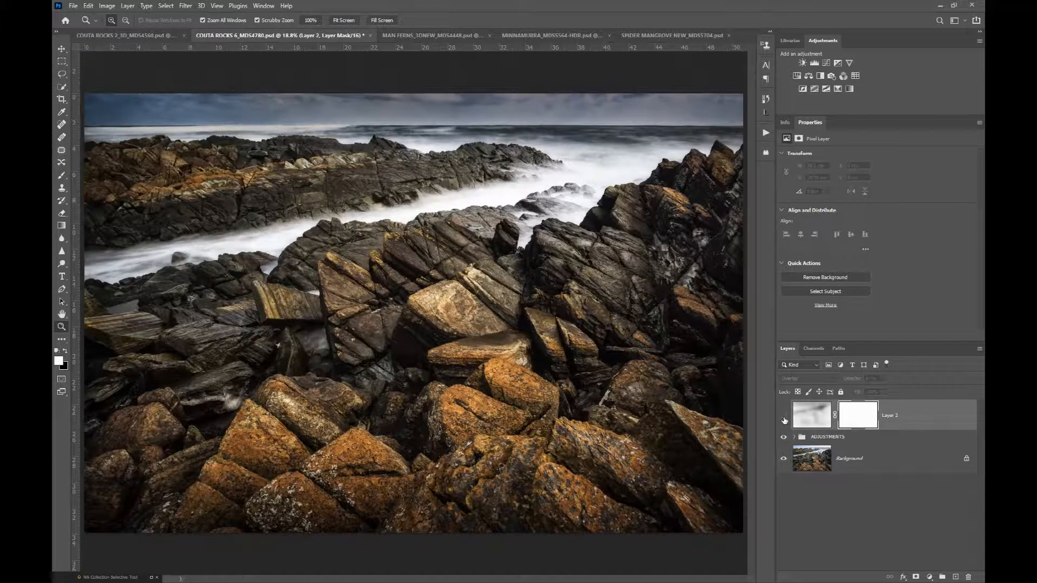
click(784, 419)
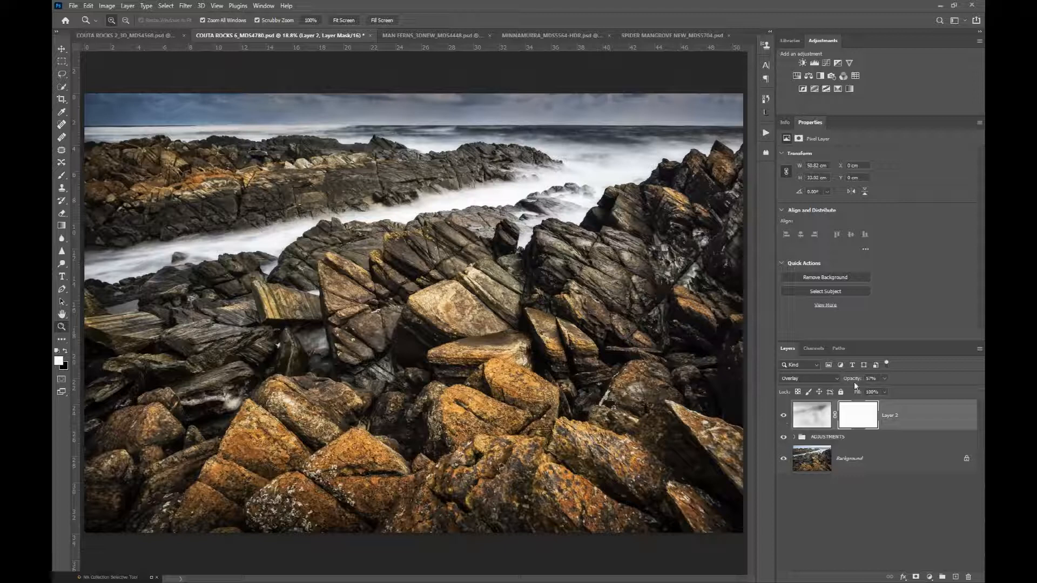
drag(852, 382, 841, 381)
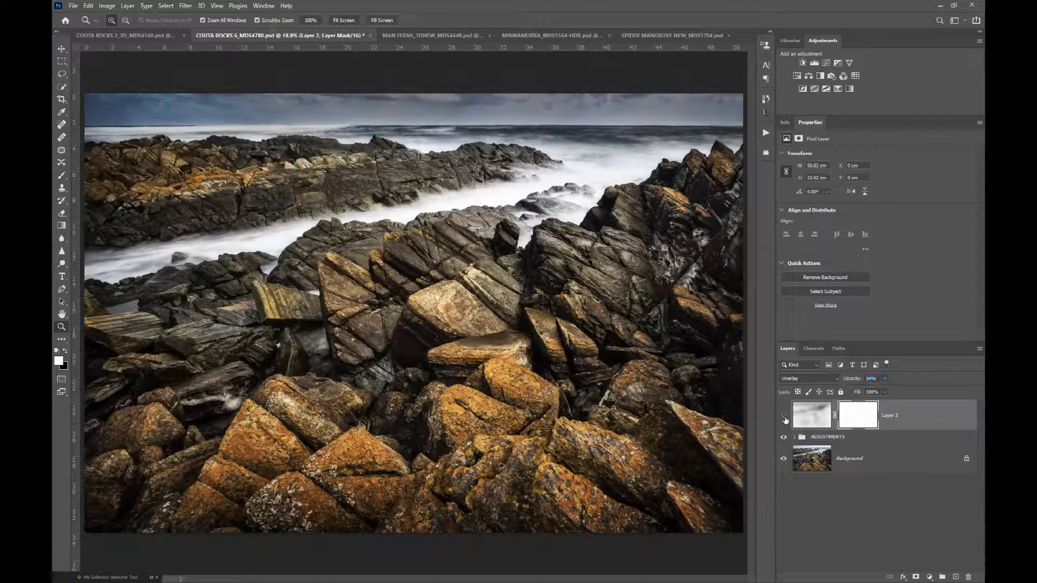
- Compare the COUTA ROCKS 6 image with and without the blurred overlay layer
click(784, 417)
click(784, 417)
- In the COUTA ROCKS 2_3D image, fitted to the screen, show the masked overlay layer and set its opacity to 55%
click(114, 36)
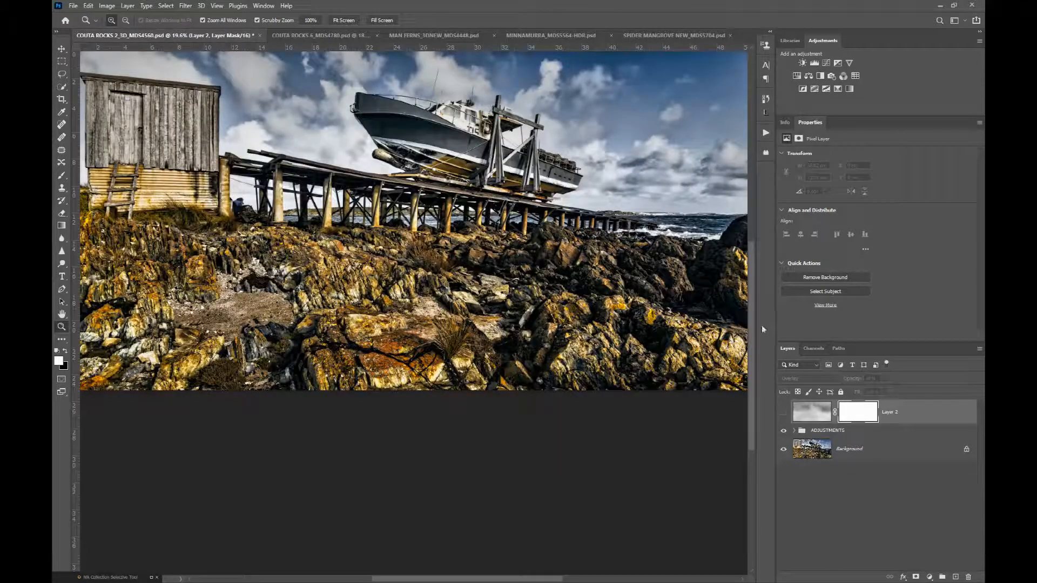
click(343, 20)
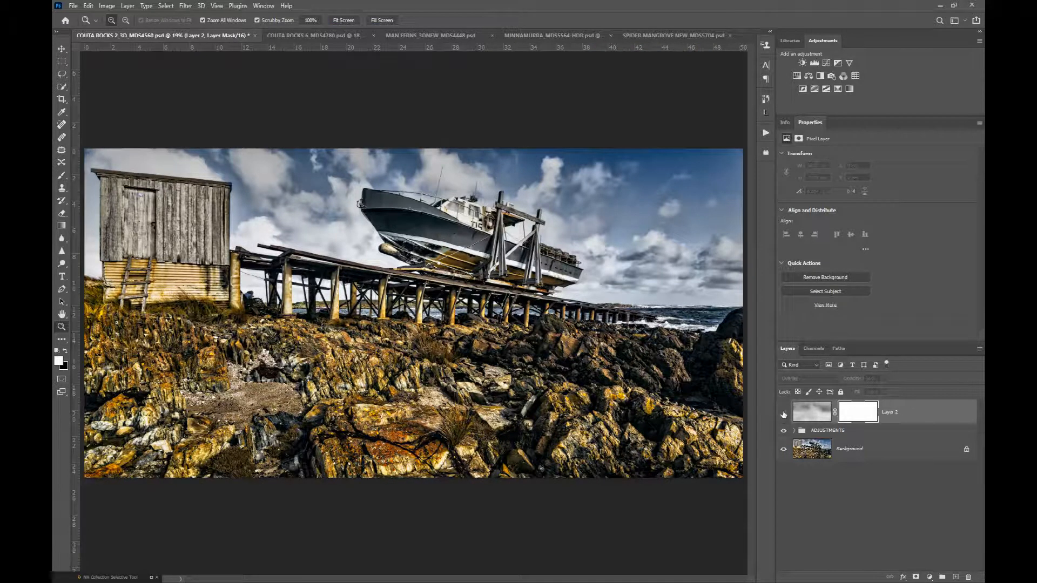
click(783, 415)
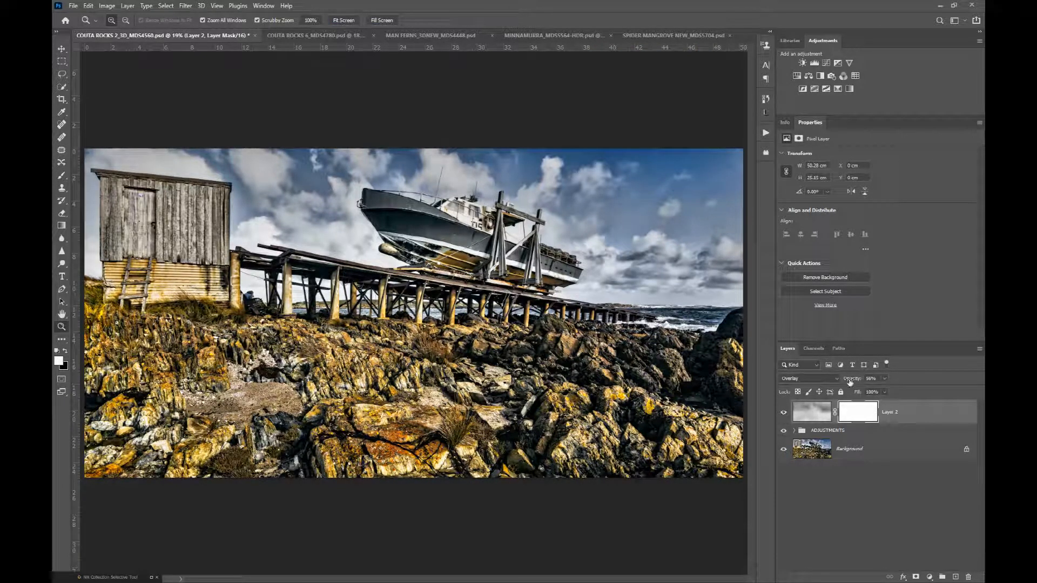
drag(852, 379, 852, 381)
- Compare the boat and jetty picture with and without the blurred Layer 2, leaving the layer shown
click(784, 415)
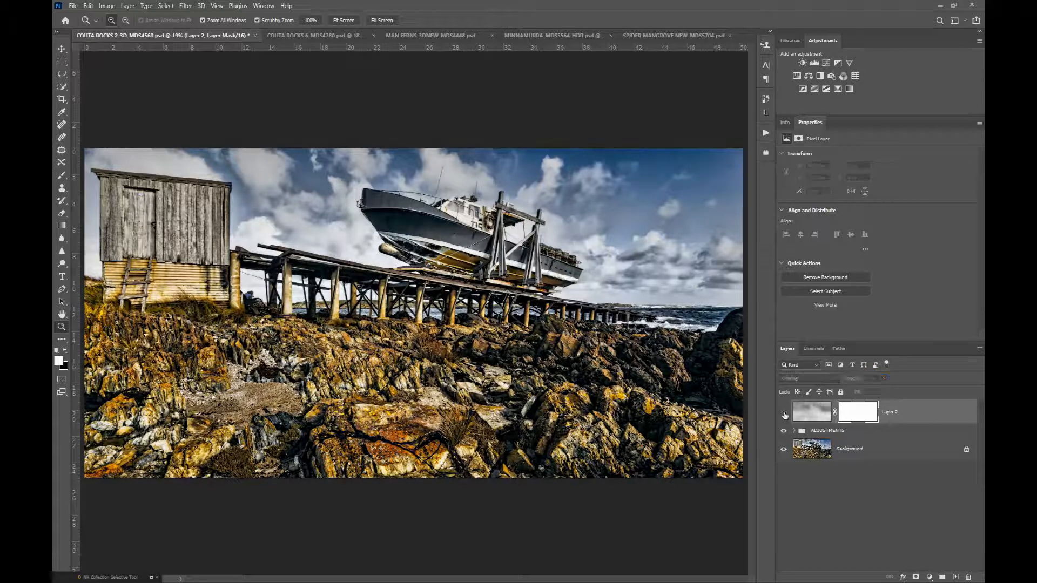
click(784, 414)
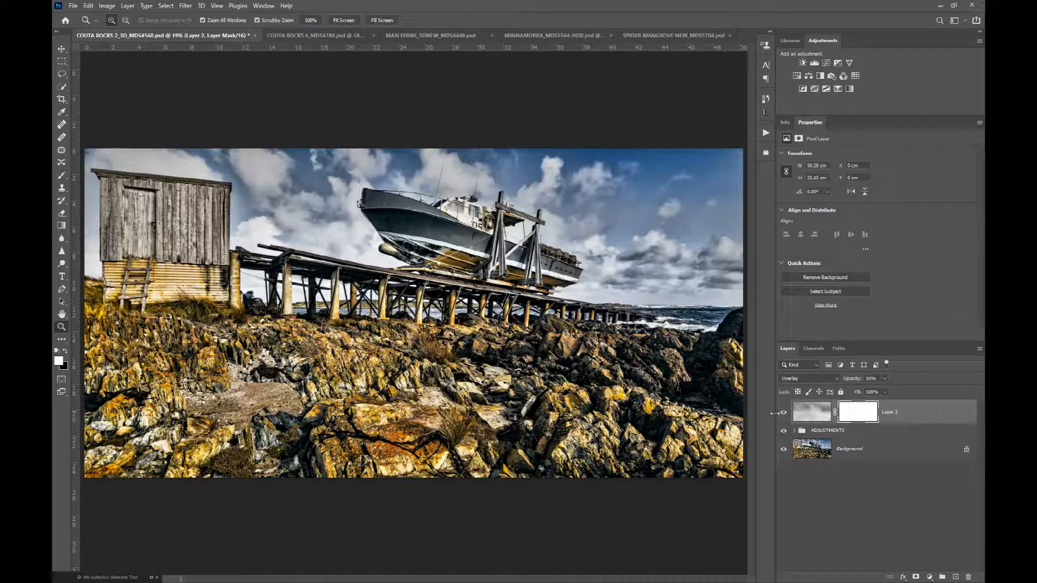
click(783, 414)
click(784, 414)
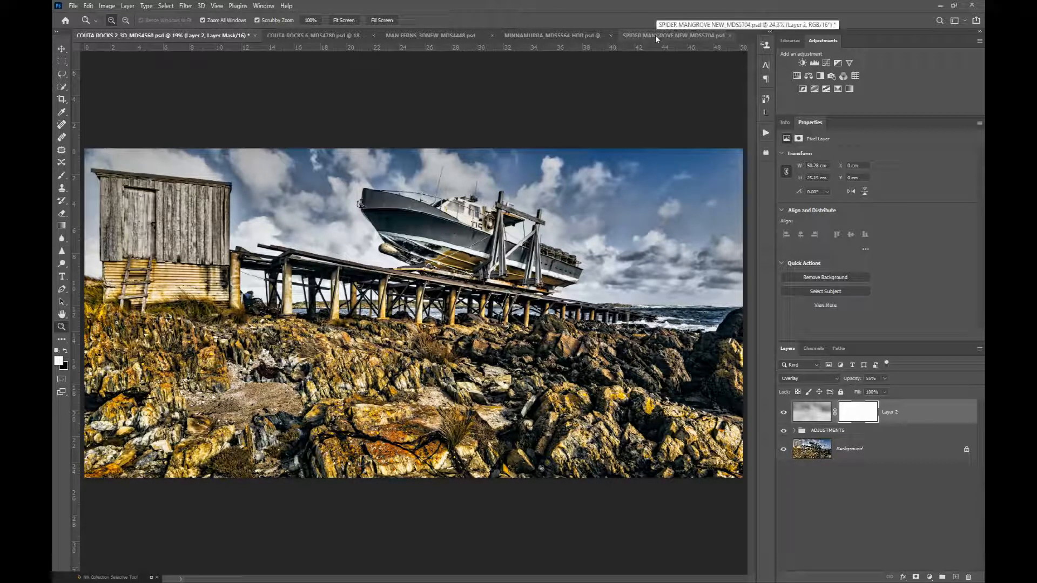
- Make Layer 2's image active instead of its mask, and go back to the SPIDER MANGROVE NEW image
click(804, 413)
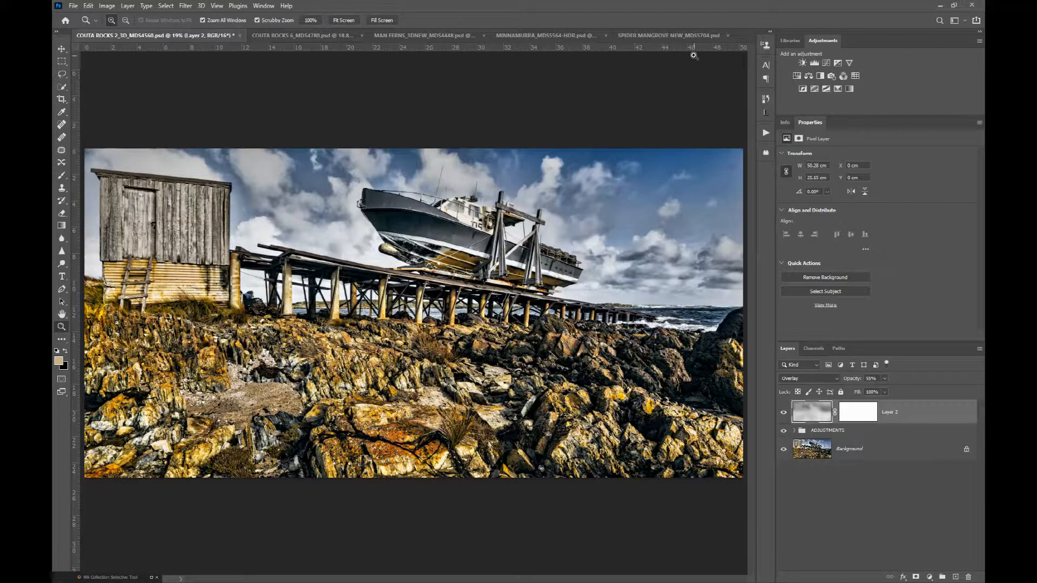
click(671, 36)
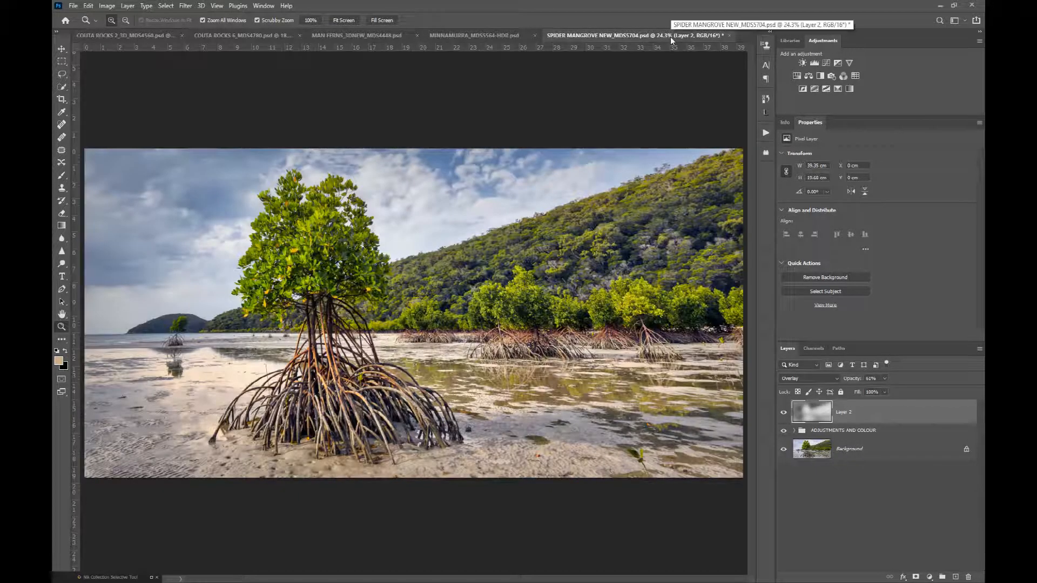